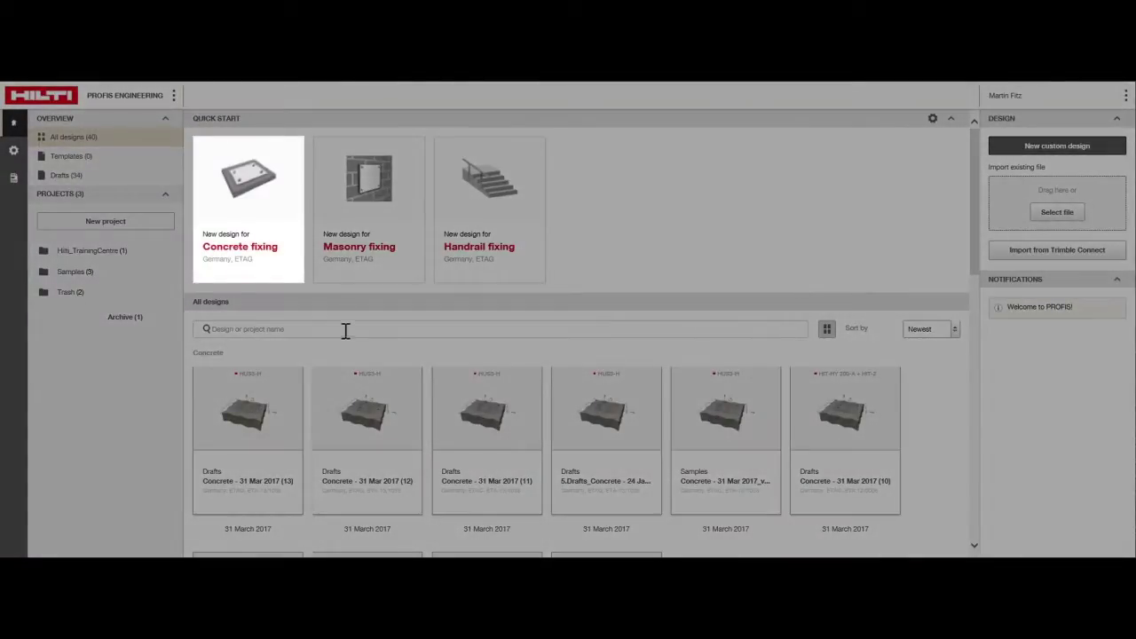
Create a new design from the 'Concrete fixing' Quick Start card.
{"action": "left_click", "coordinate": [290, 236]}
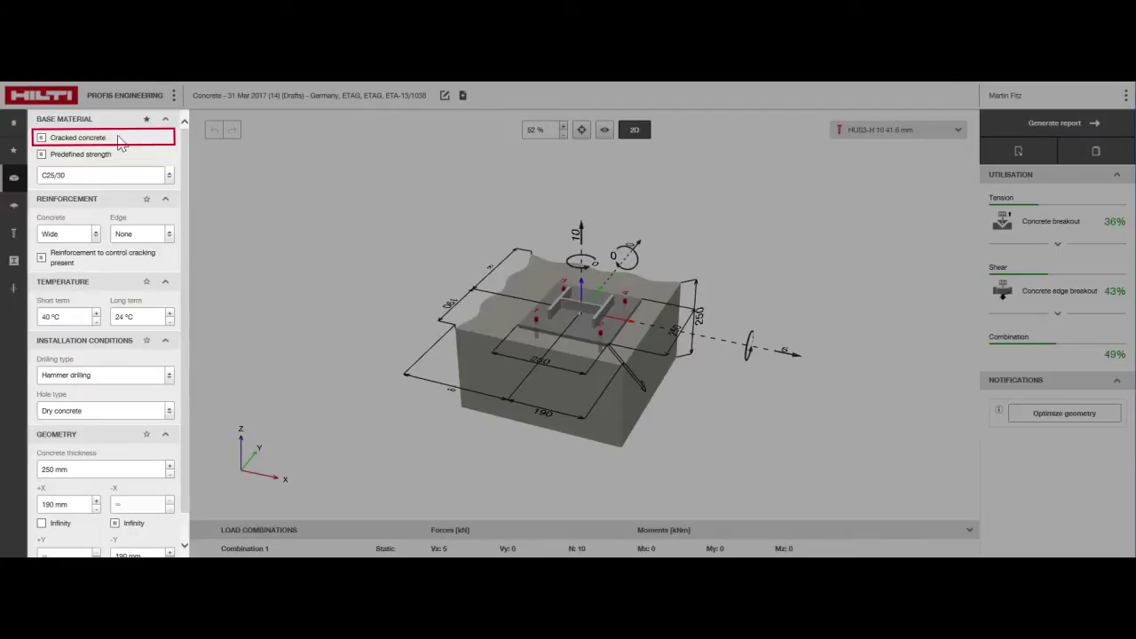
Review the predefined concrete strength classes and keep C25/30.
{"action": "mouse_move", "coordinate": [123, 177]}
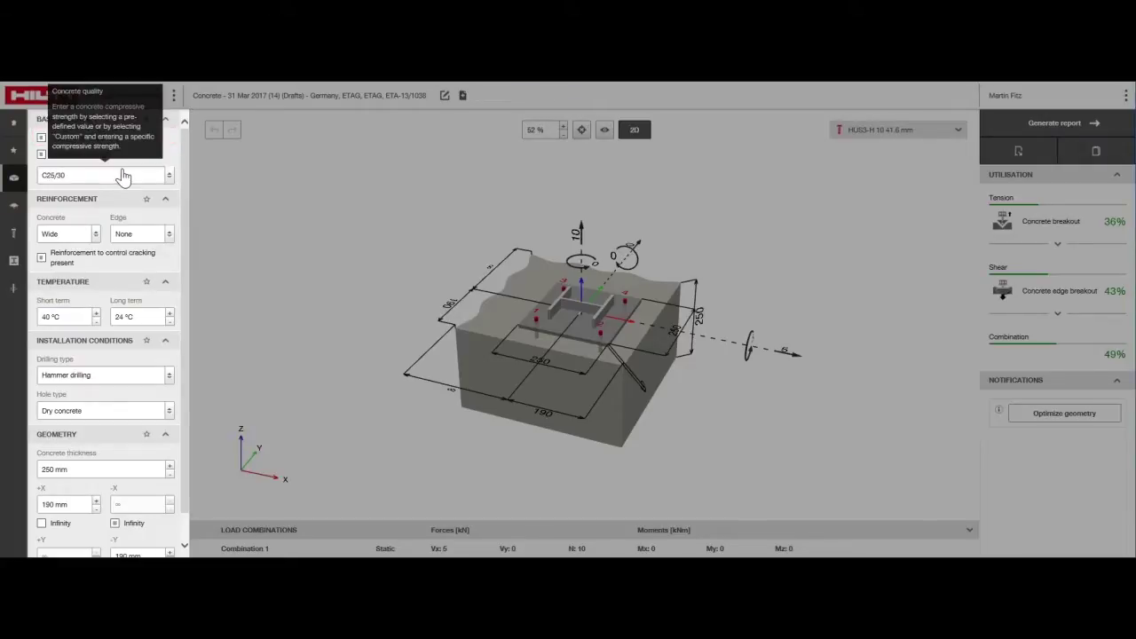
{"action": "left_click", "coordinate": [124, 176]}
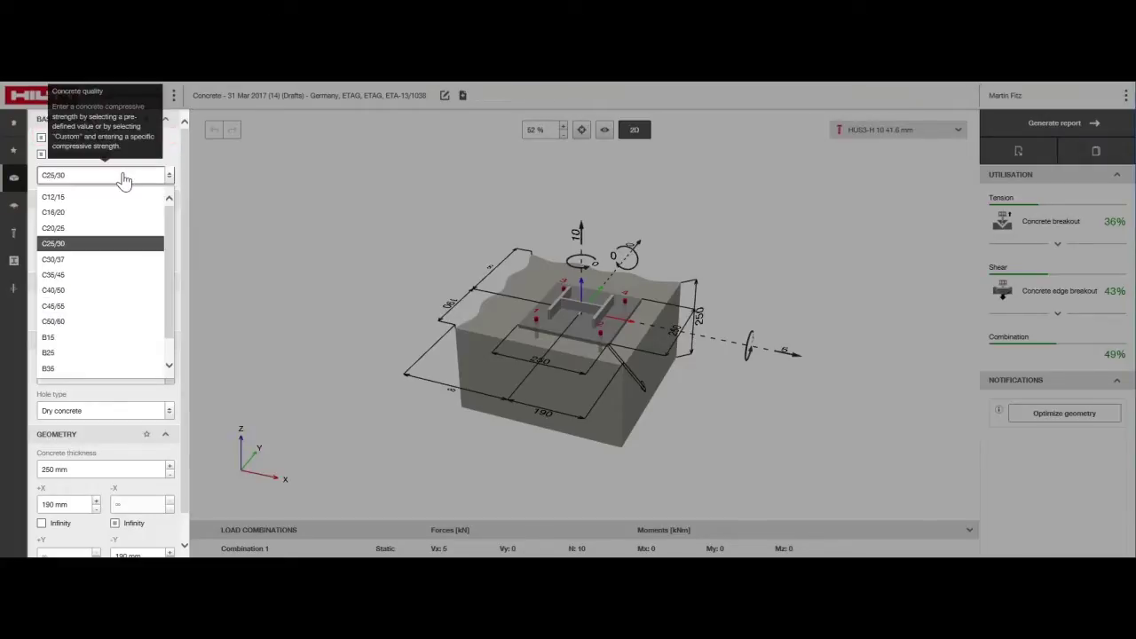
{"action": "left_click", "coordinate": [144, 244]}
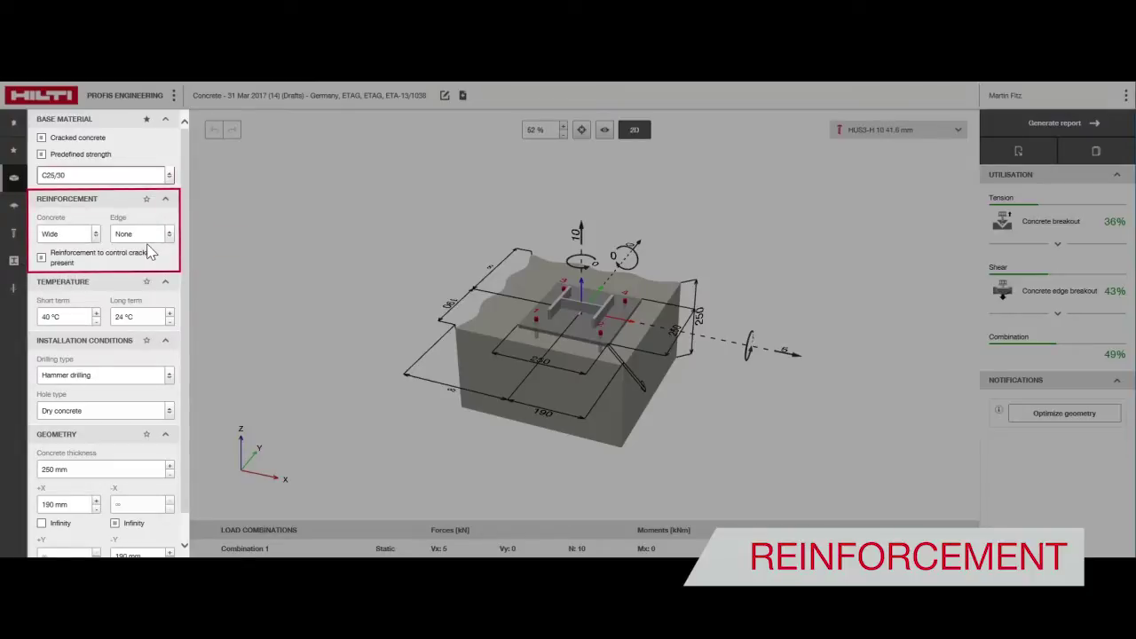
Keep Wide concrete reinforcement and set edge reinforcement to None.
{"action": "left_click", "coordinate": [89, 235]}
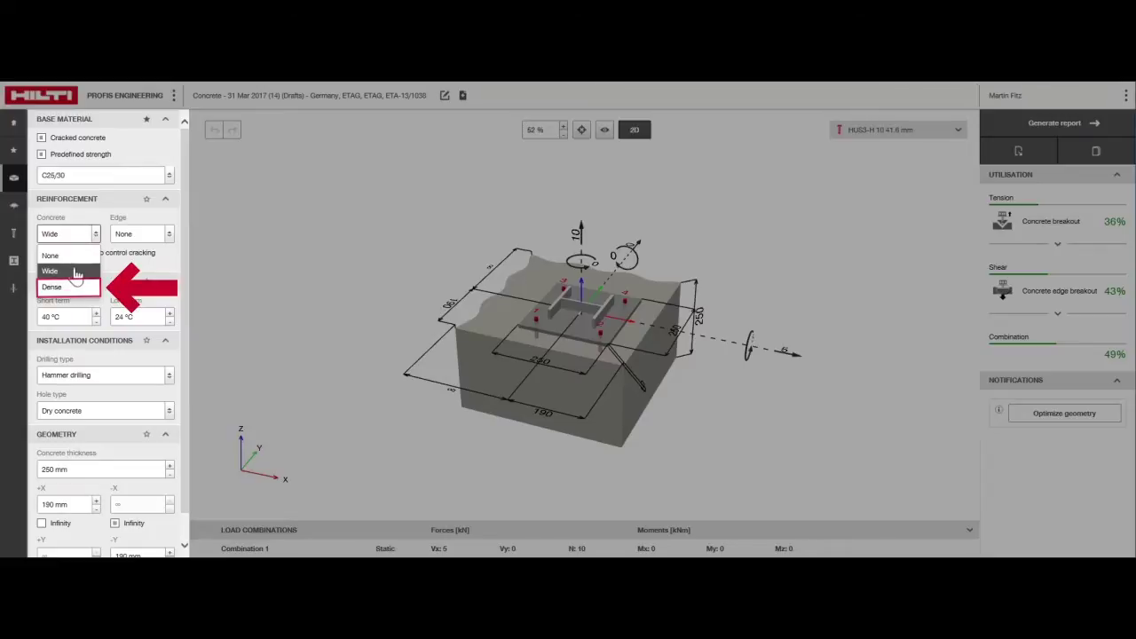
{"action": "left_click", "coordinate": [153, 236]}
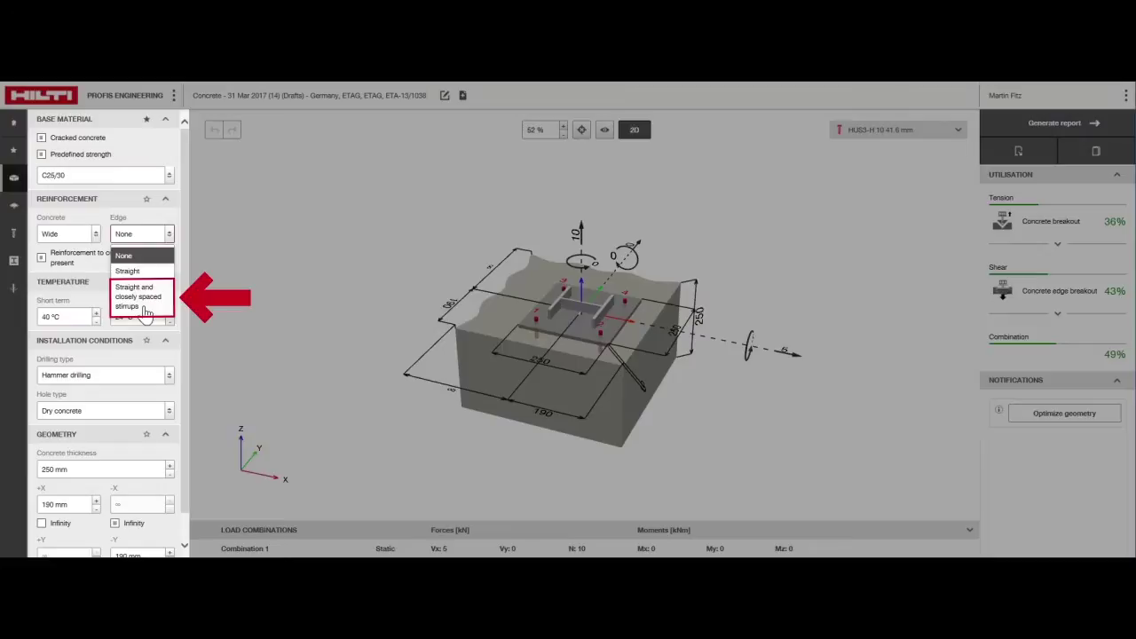
{"action": "left_click", "coordinate": [137, 257]}
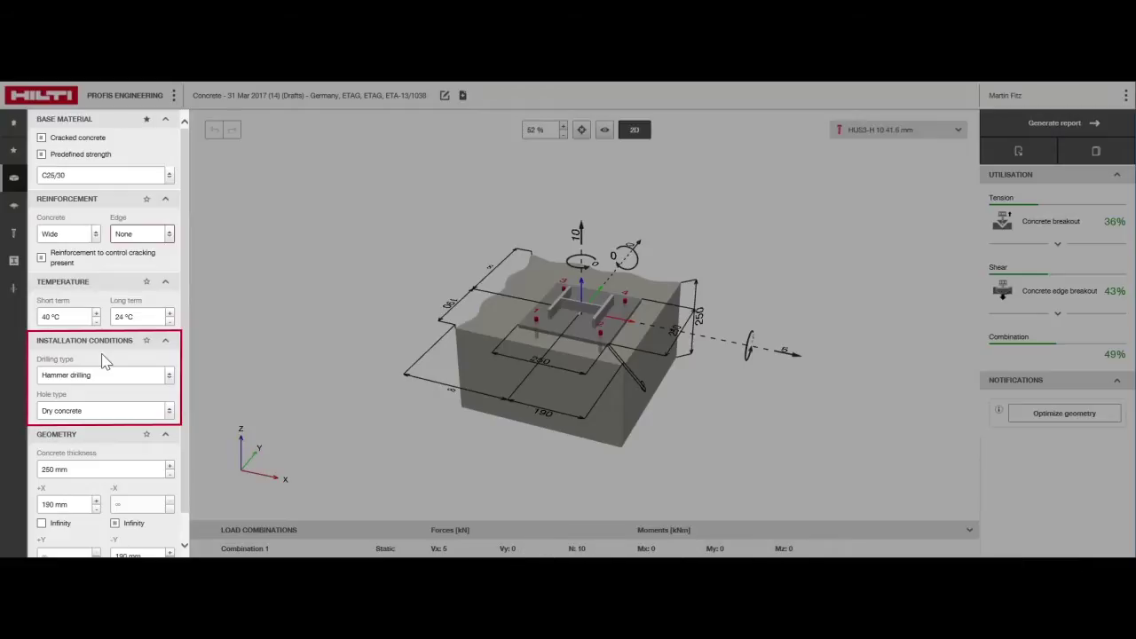
{"action": "scroll", "coordinate": [106, 439], "scroll_direction": "down", "scroll_amount": 1}
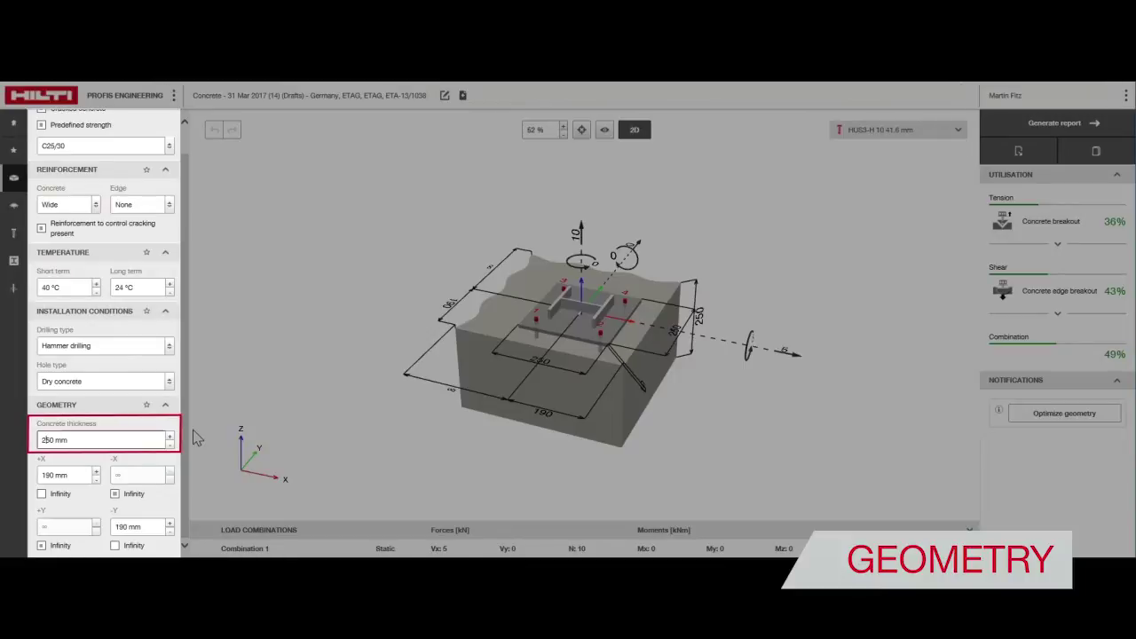
Change the concrete thickness from 250 mm to 200 mm.
{"action": "key", "text": "BackSpace"}
{"action": "type", "text": "0"}
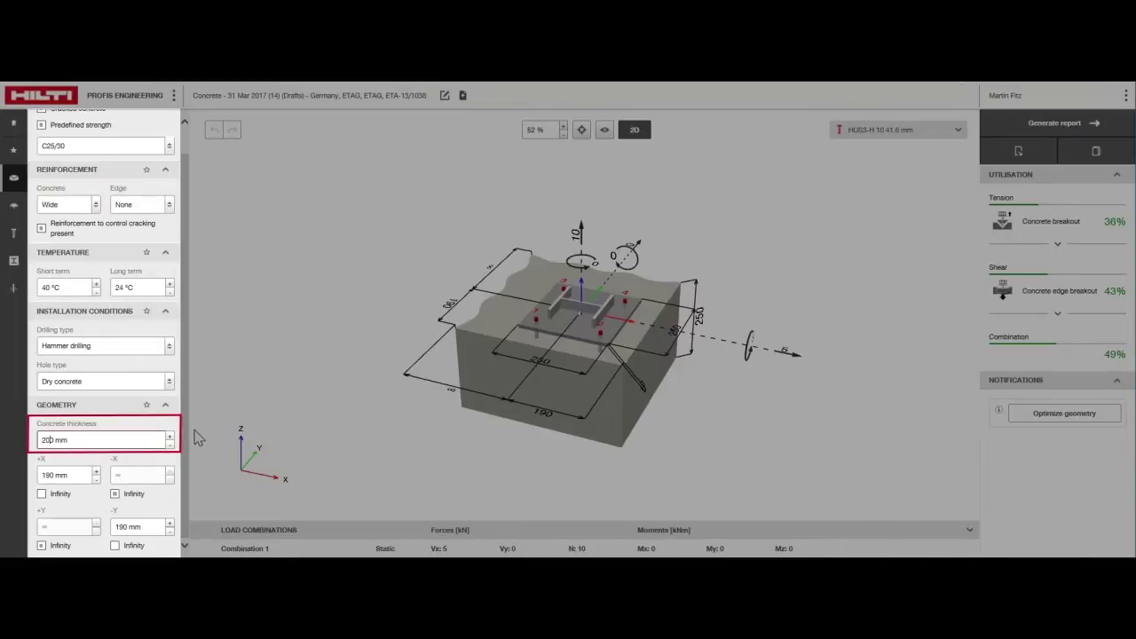
{"action": "key", "text": "Return"}
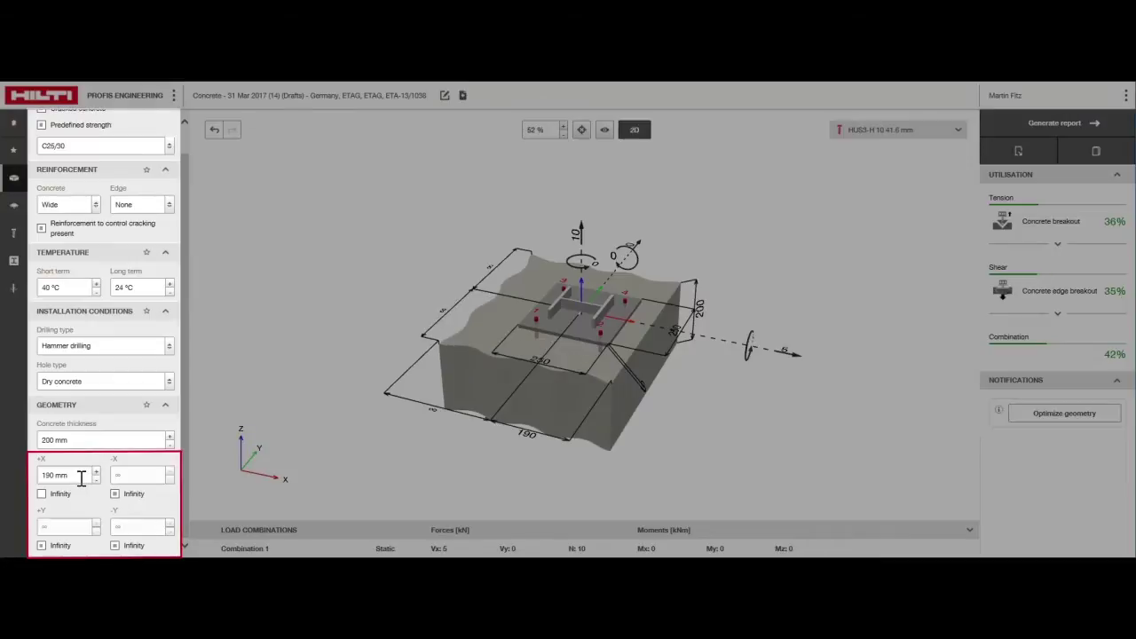
Set the +X edge distance to 300 mm.
{"action": "left_click_drag", "start_coordinate": [86, 475], "coordinate": [40, 480]}
{"action": "type", "text": "300"}
{"action": "key", "text": "Return"}
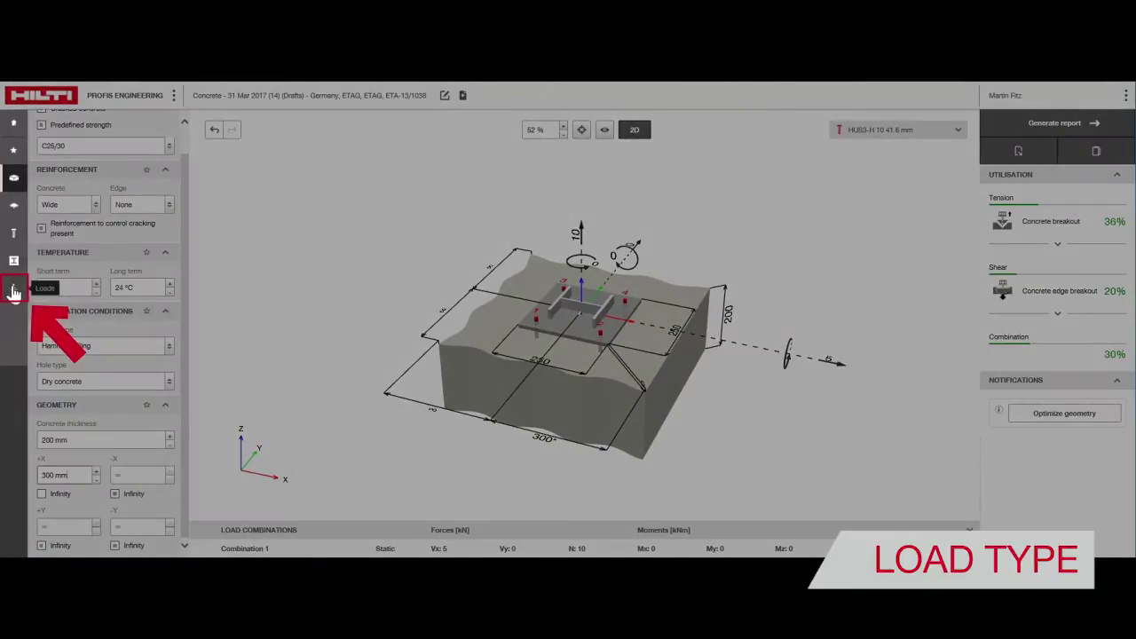
{"action": "left_click", "coordinate": [13, 288]}
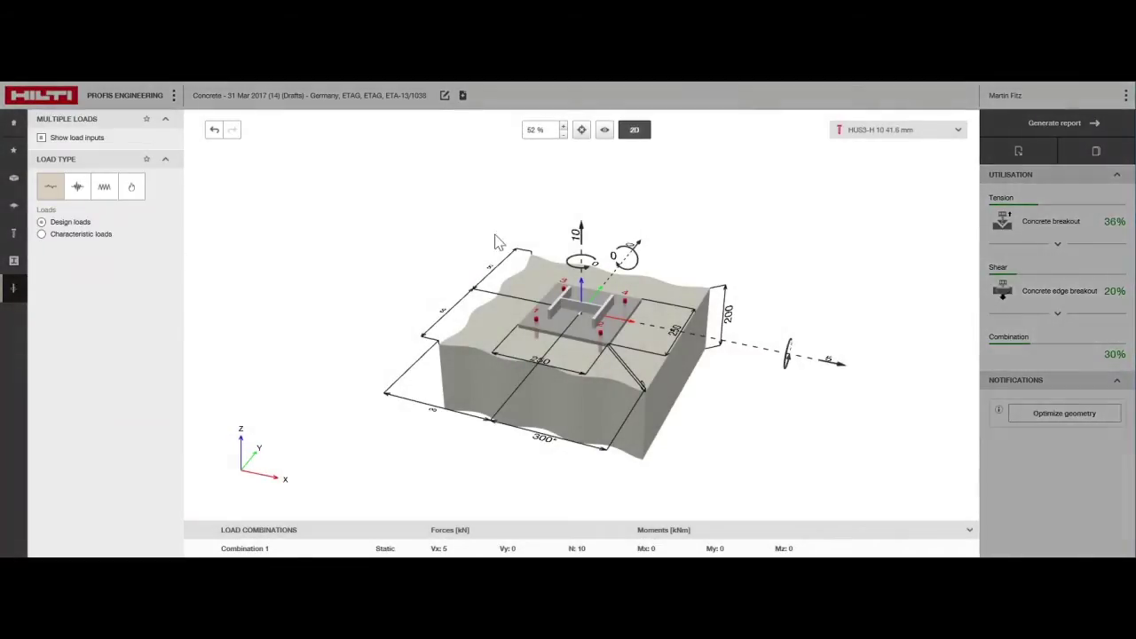
Enter loads of N 10 kN tension, Vx 15 kN shear and My 10 kNm moment.
{"action": "left_click", "coordinate": [582, 237]}
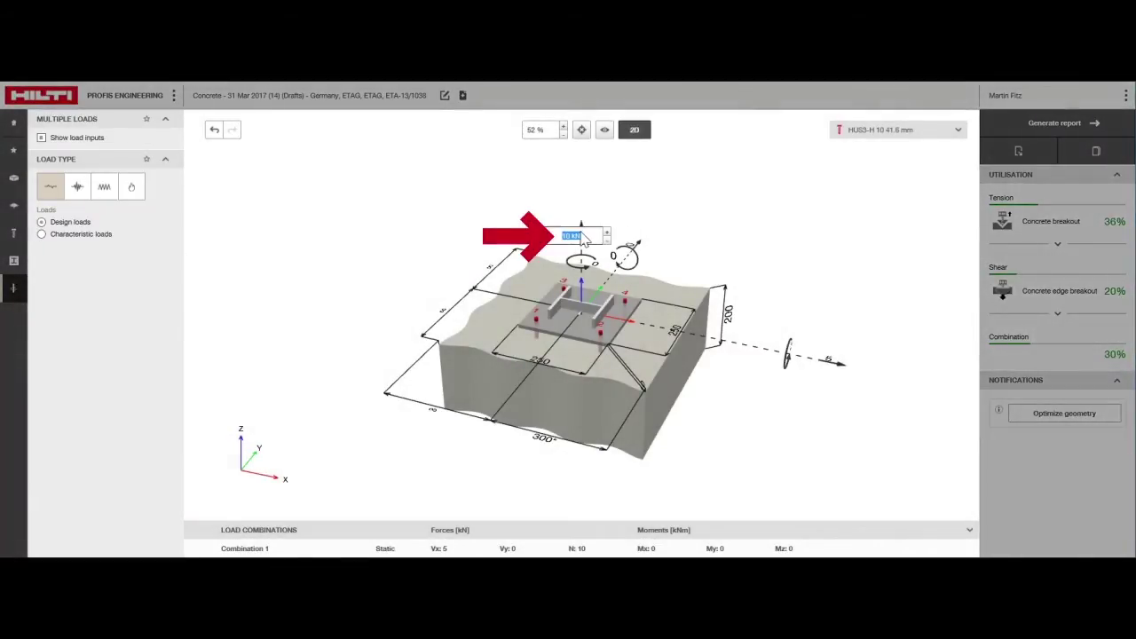
{"action": "type", "text": "10"}
{"action": "key", "text": "Return"}
{"action": "left_click", "coordinate": [842, 359]}
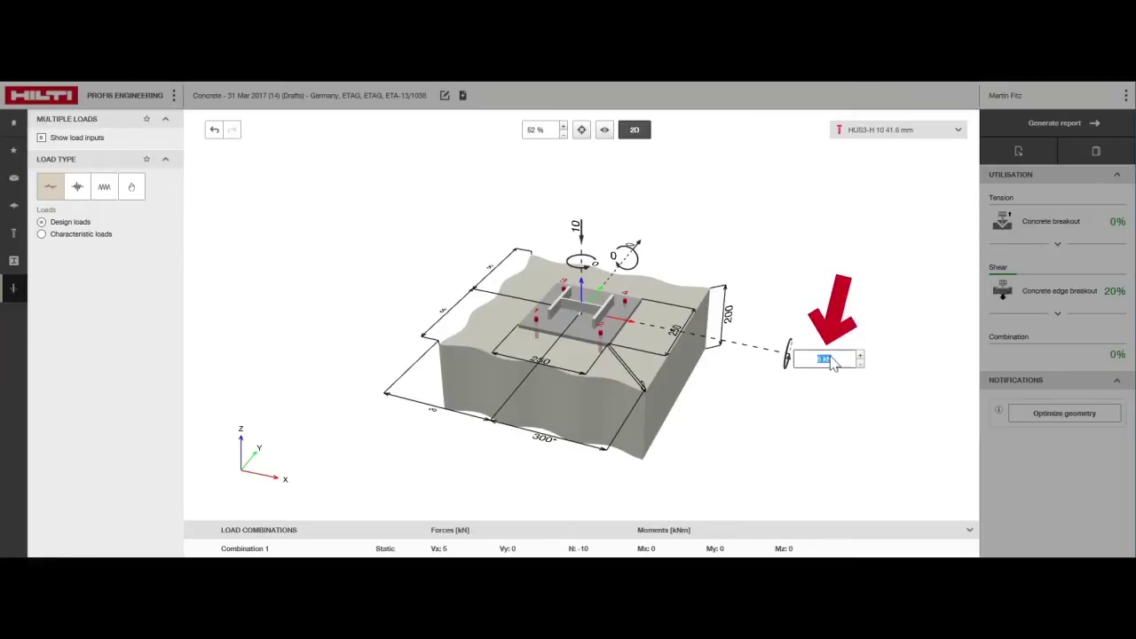
{"action": "type", "text": "5"}
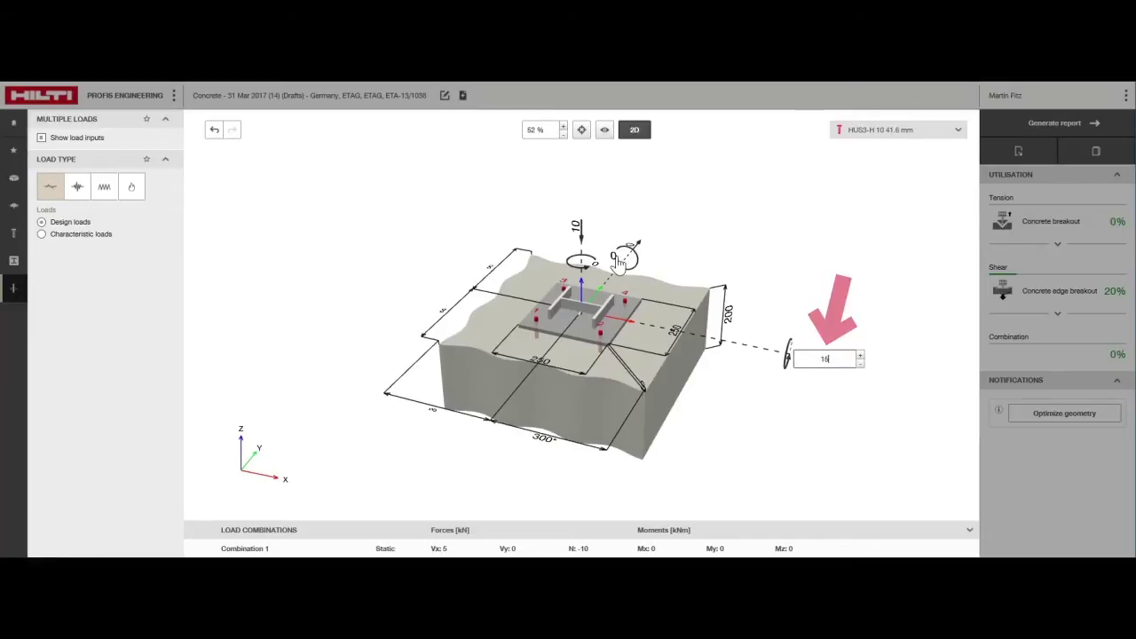
{"action": "left_click", "coordinate": [624, 259]}
{"action": "type", "text": "10"}
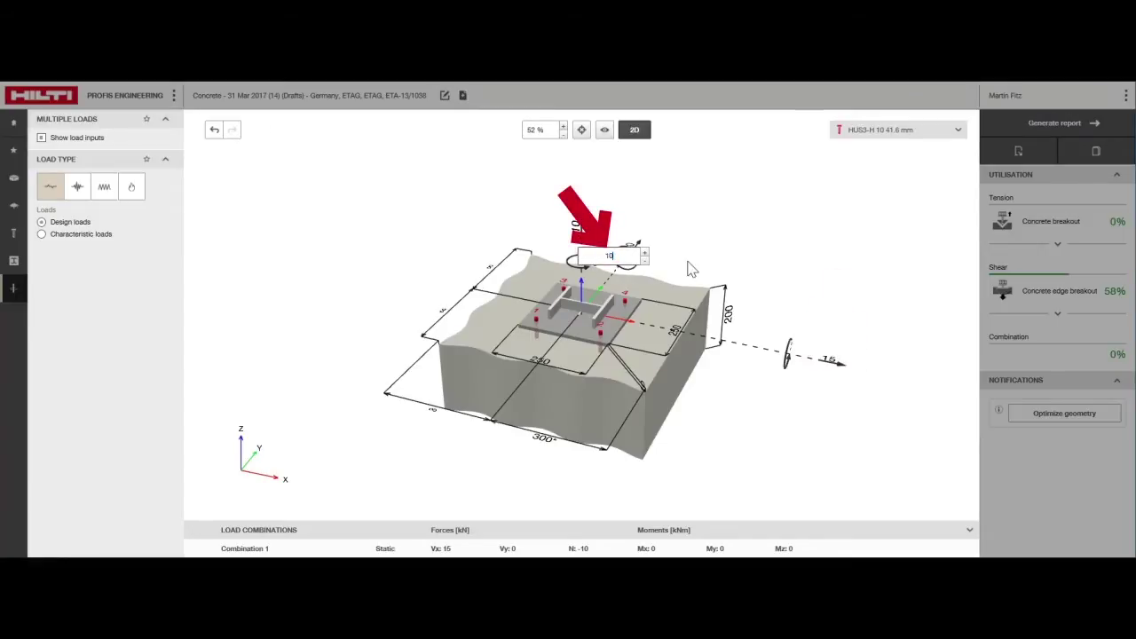
{"action": "key", "text": "Return"}
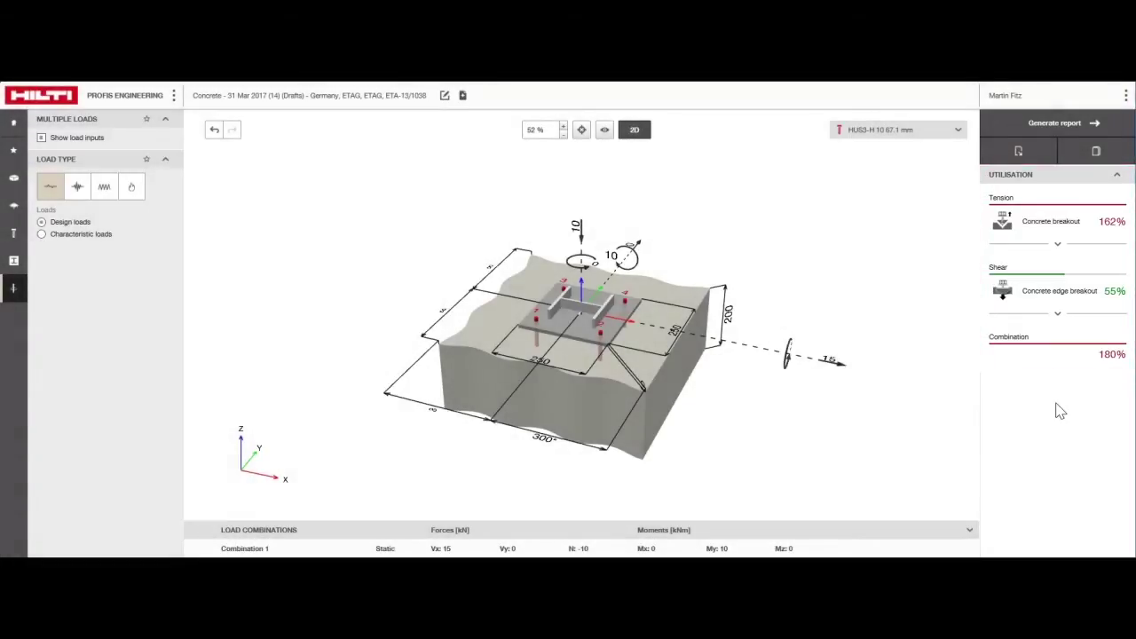
{"action": "left_click", "coordinate": [959, 130]}
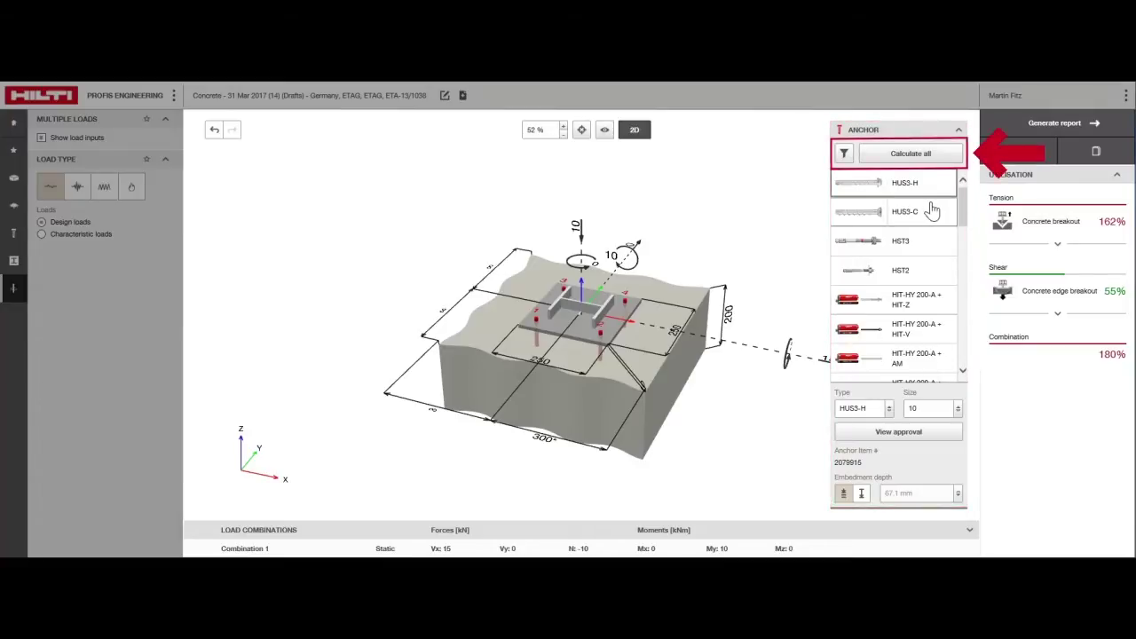
Run 'Calculate all' to compare utilisations across every anchor type.
{"action": "left_click", "coordinate": [937, 156]}
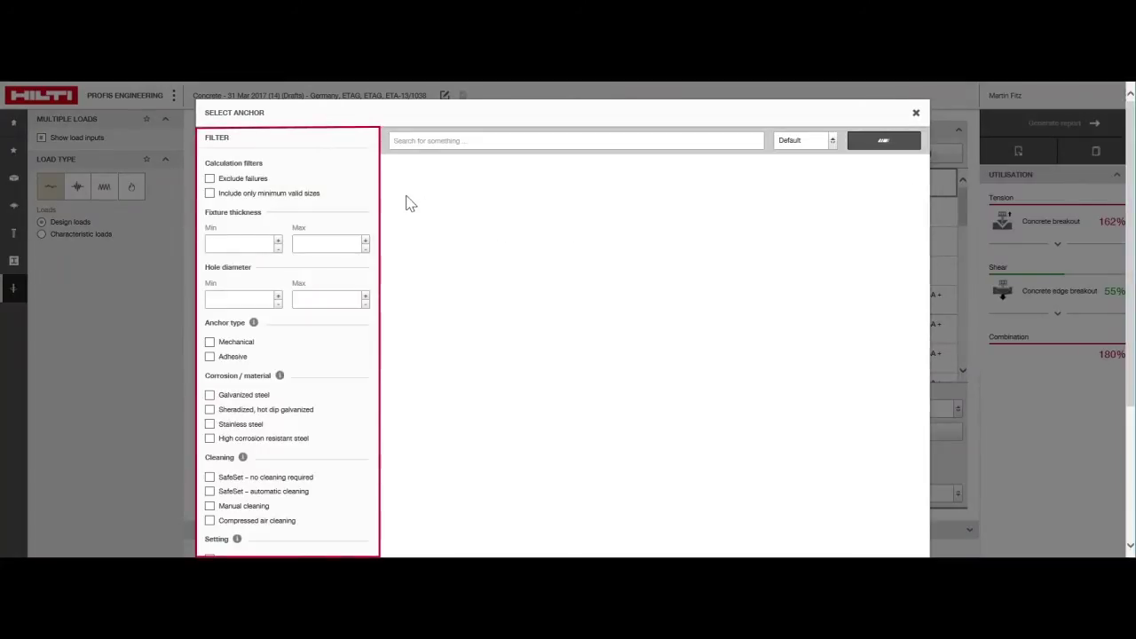
Exclude failing anchors and select HIT-HY 200-A + HIT-Z M12.
{"action": "left_click", "coordinate": [210, 179]}
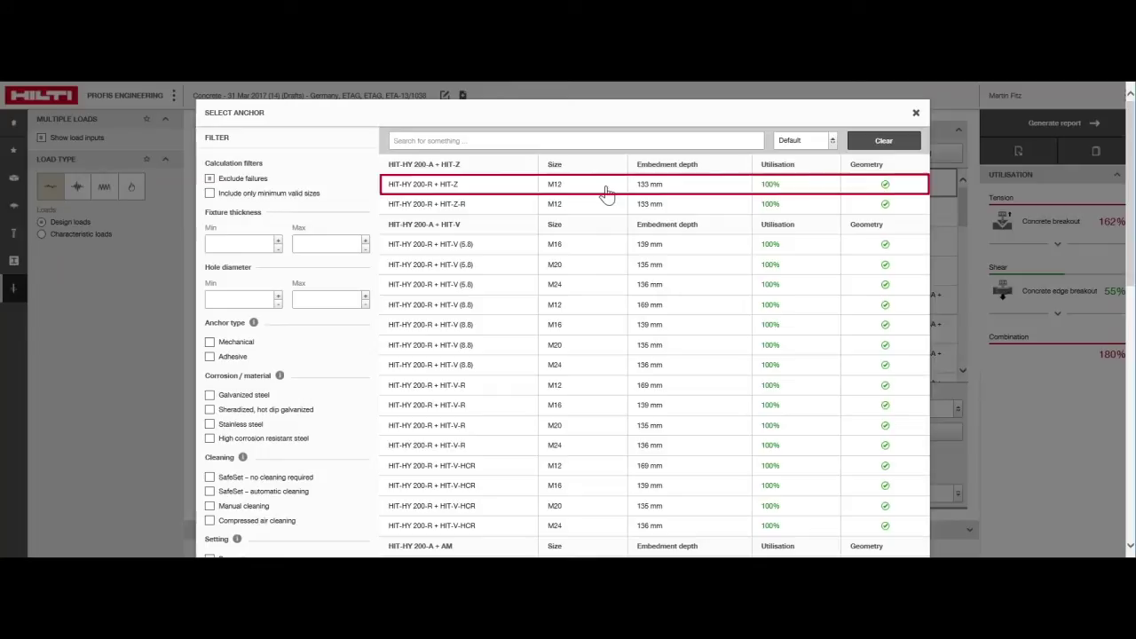
{"action": "left_click", "coordinate": [607, 193]}
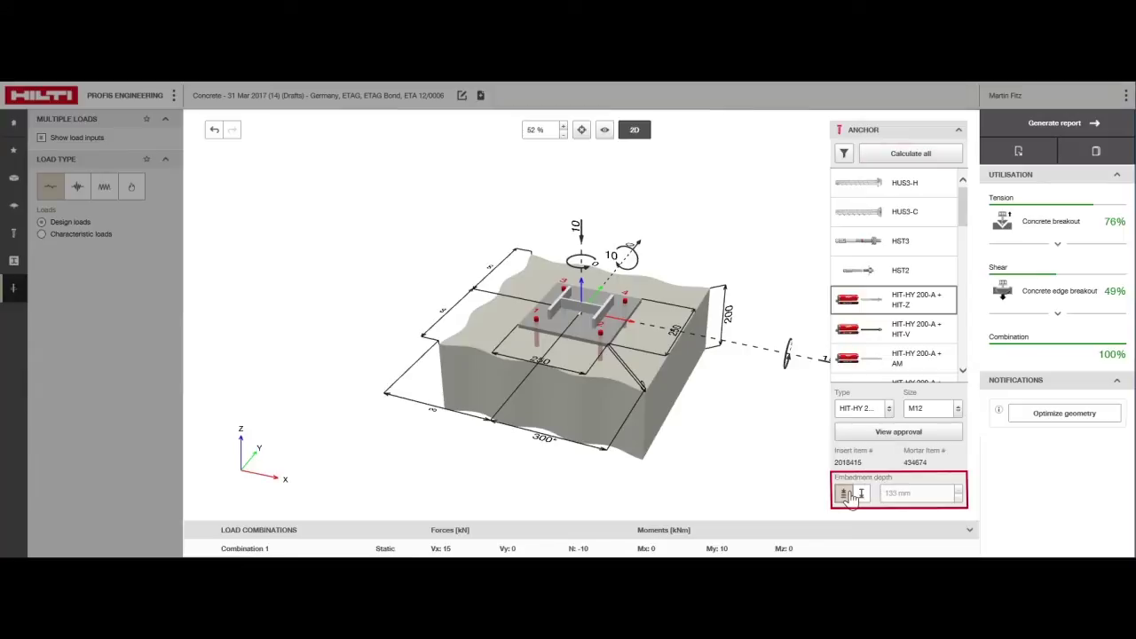
Make the embedment depth user-defined and set it to 140 mm.
{"action": "left_click", "coordinate": [860, 494]}
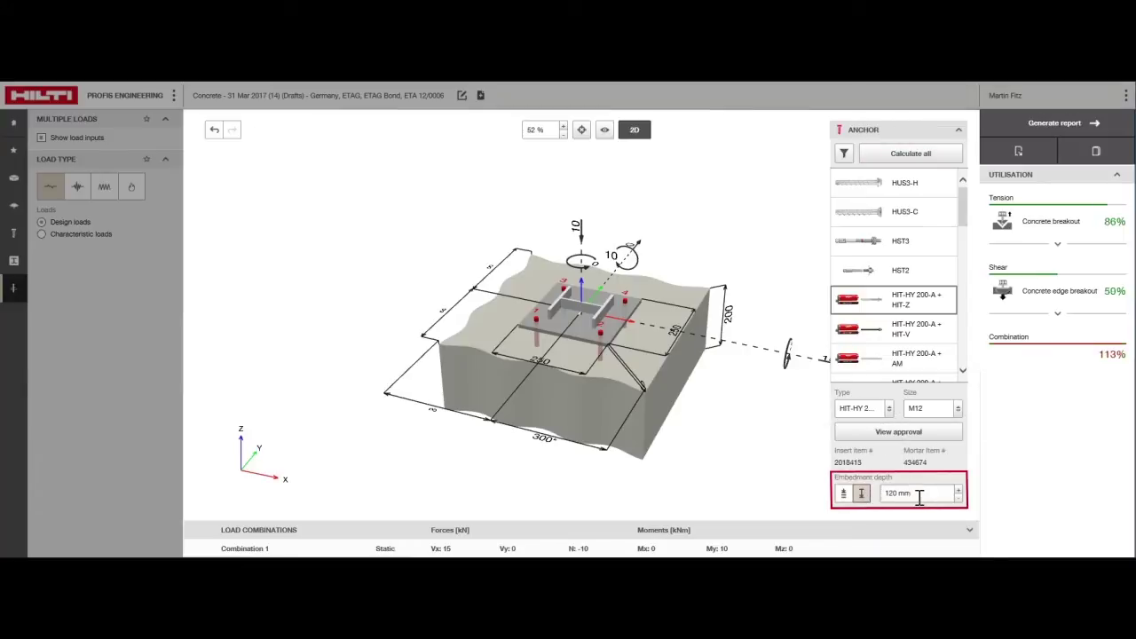
{"action": "left_click", "coordinate": [901, 495]}
{"action": "type", "text": "140"}
{"action": "key", "text": "Return"}
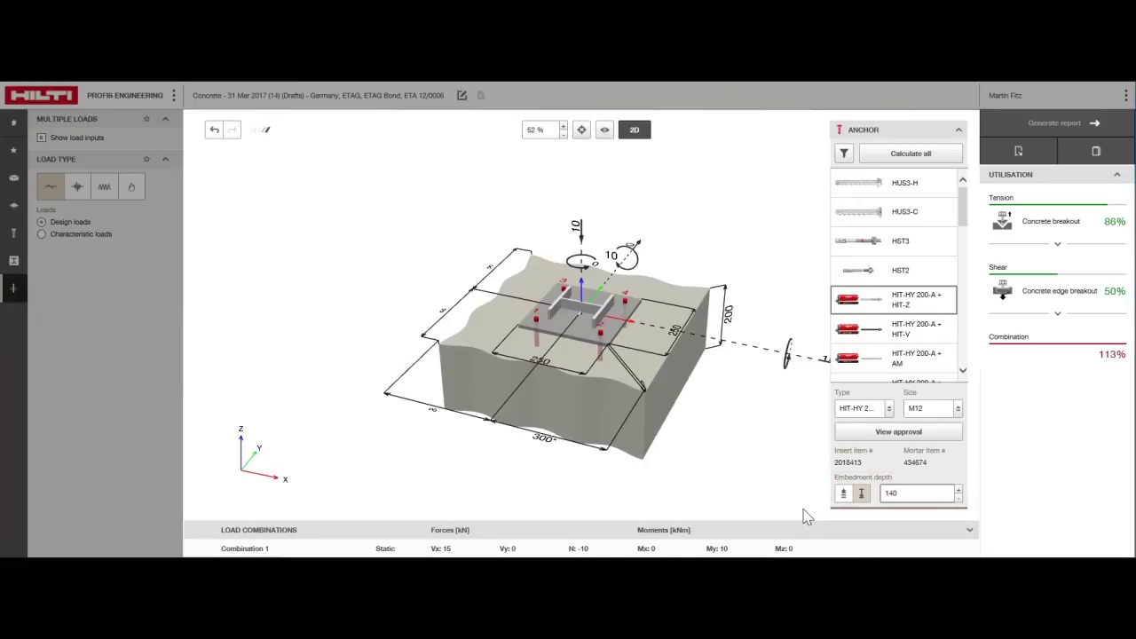